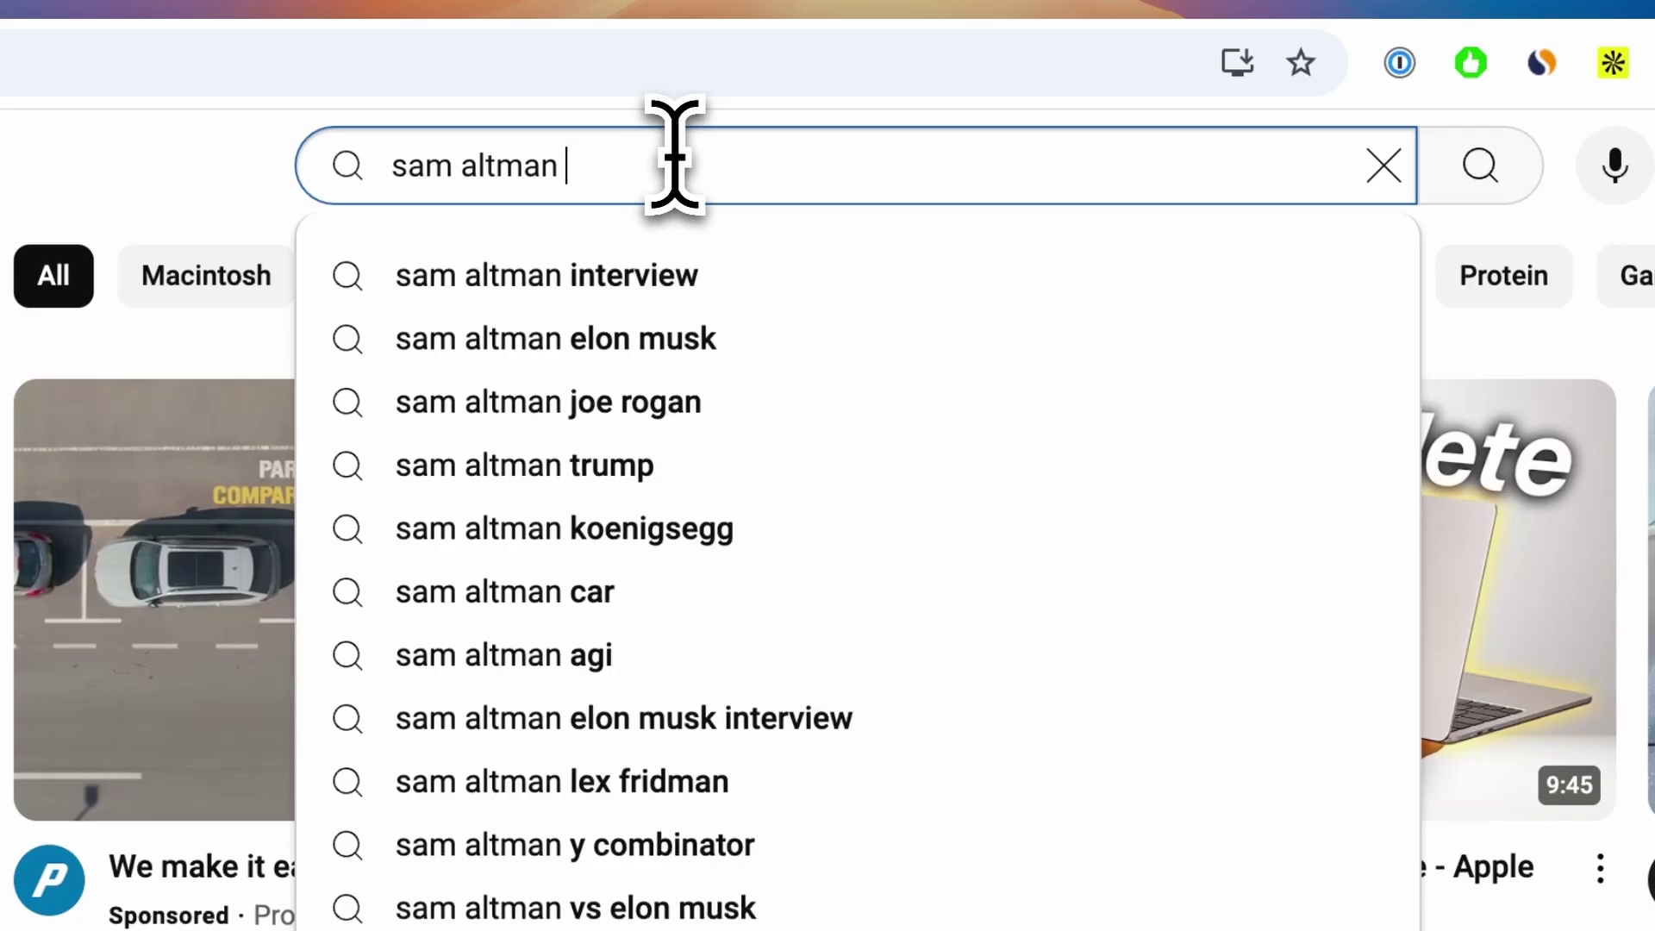
type("lex fr")
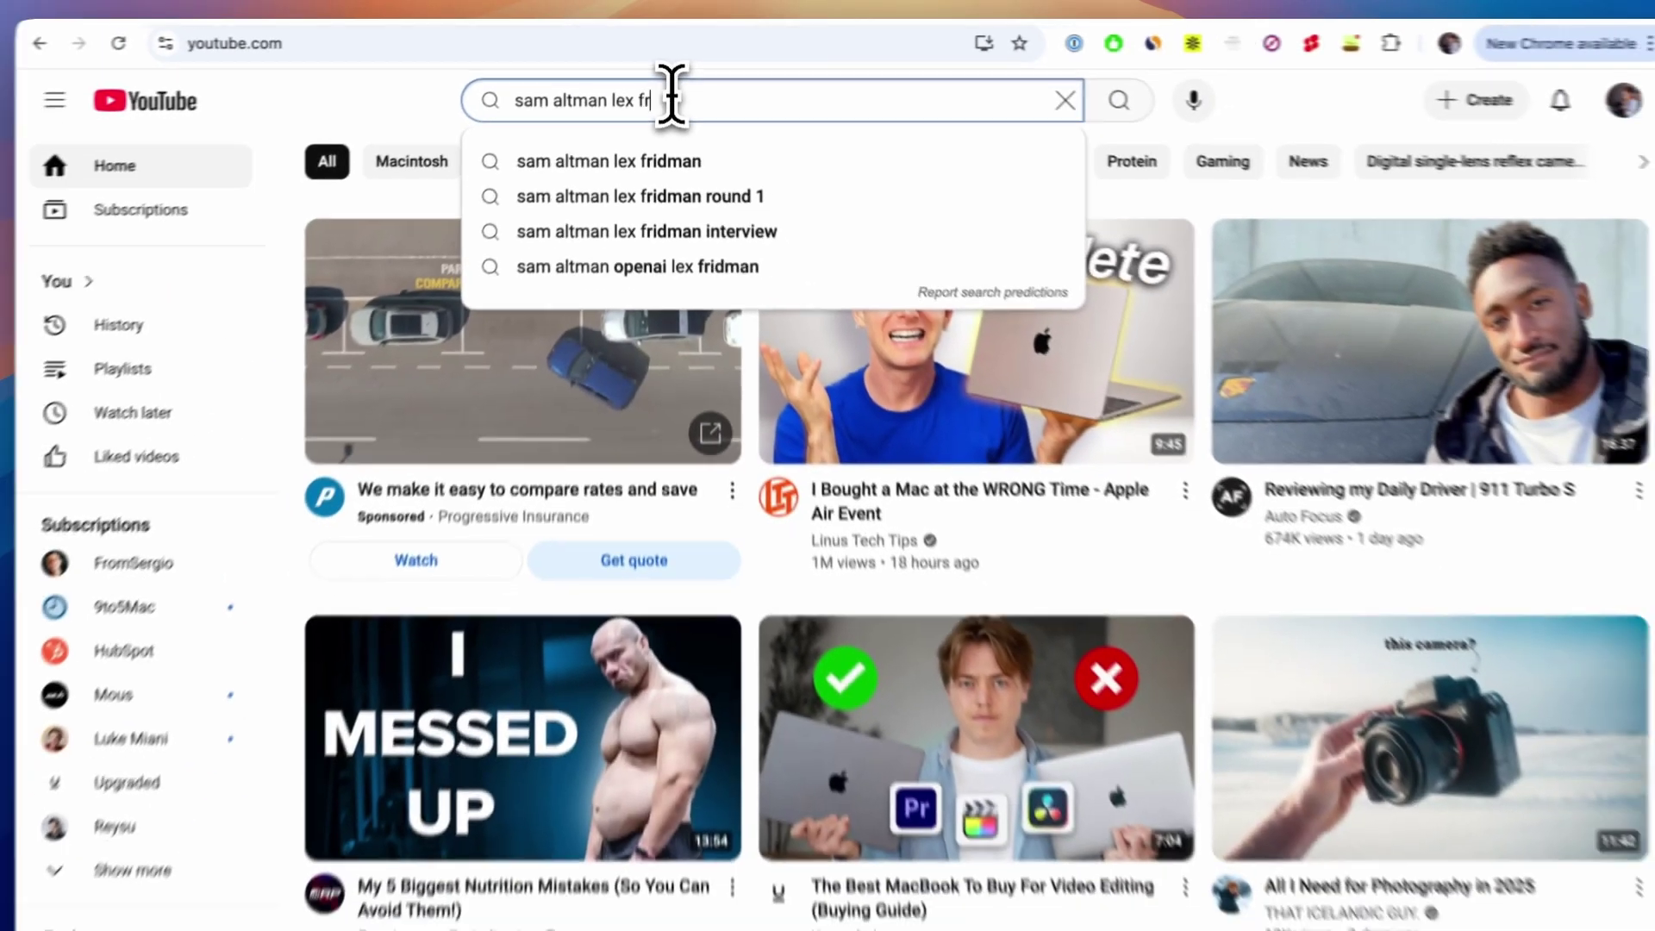
type("idman")
- Run the YouTube search for 'sam altman lex fridman'
key("Return")
scroll(323, 305, "down", 1)
scroll(331, 310, "down", 2)
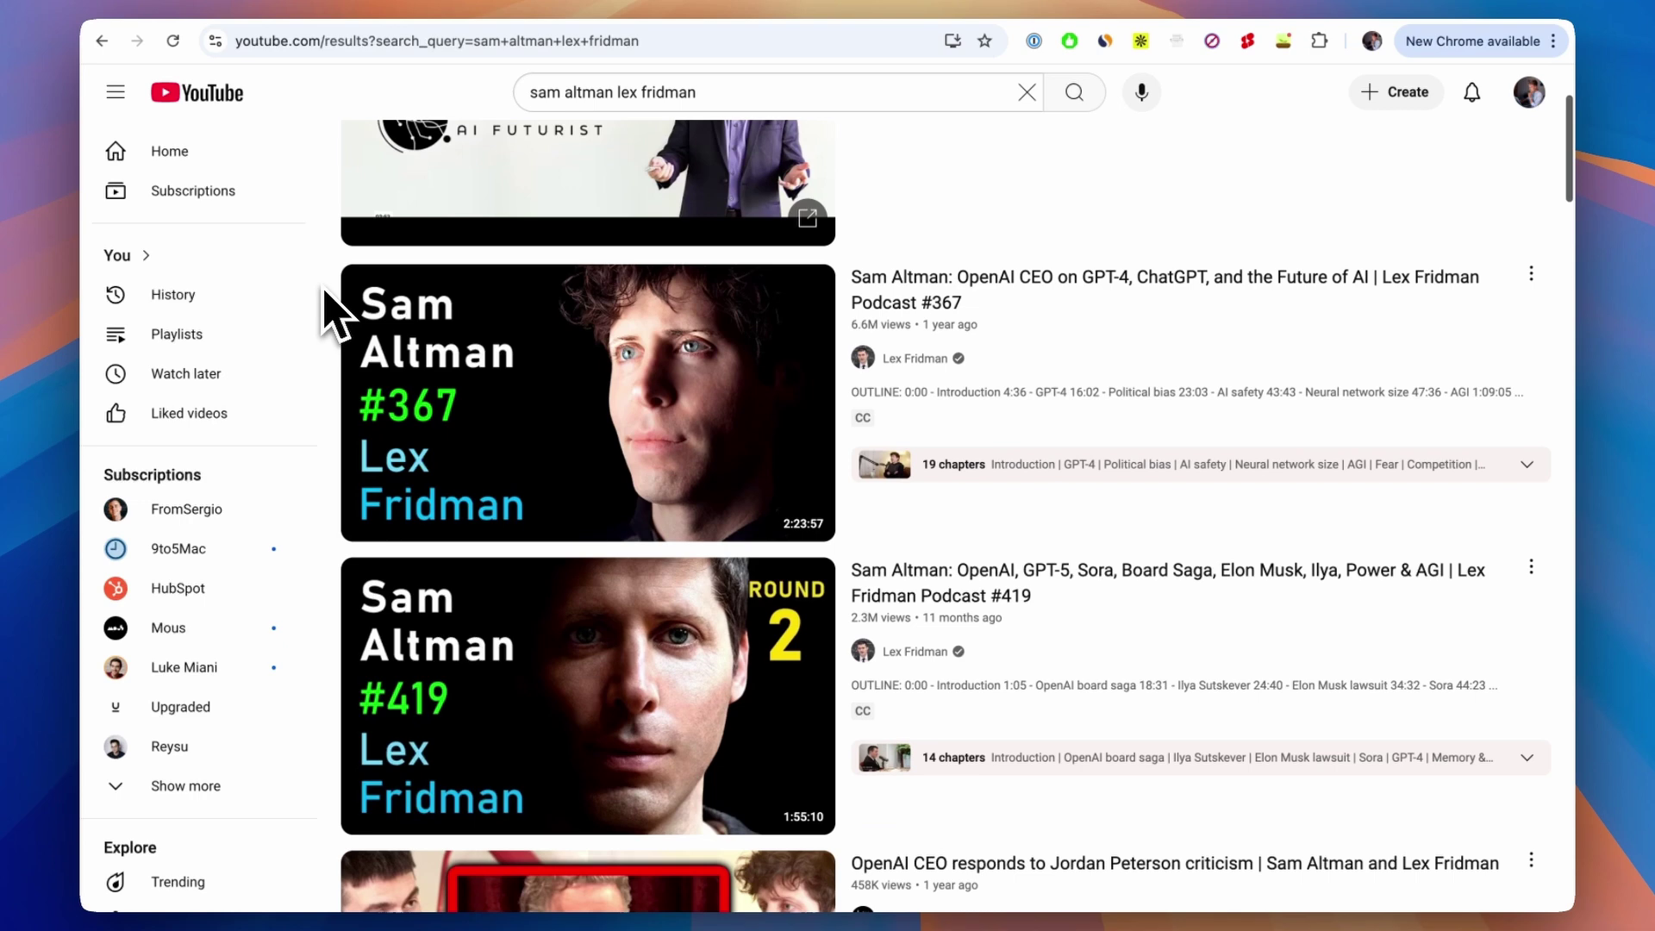
scroll(326, 308, "down", 2)
scroll(326, 308, "down", 3)
scroll(326, 309, "down", 2)
scroll(326, 307, "down", 2)
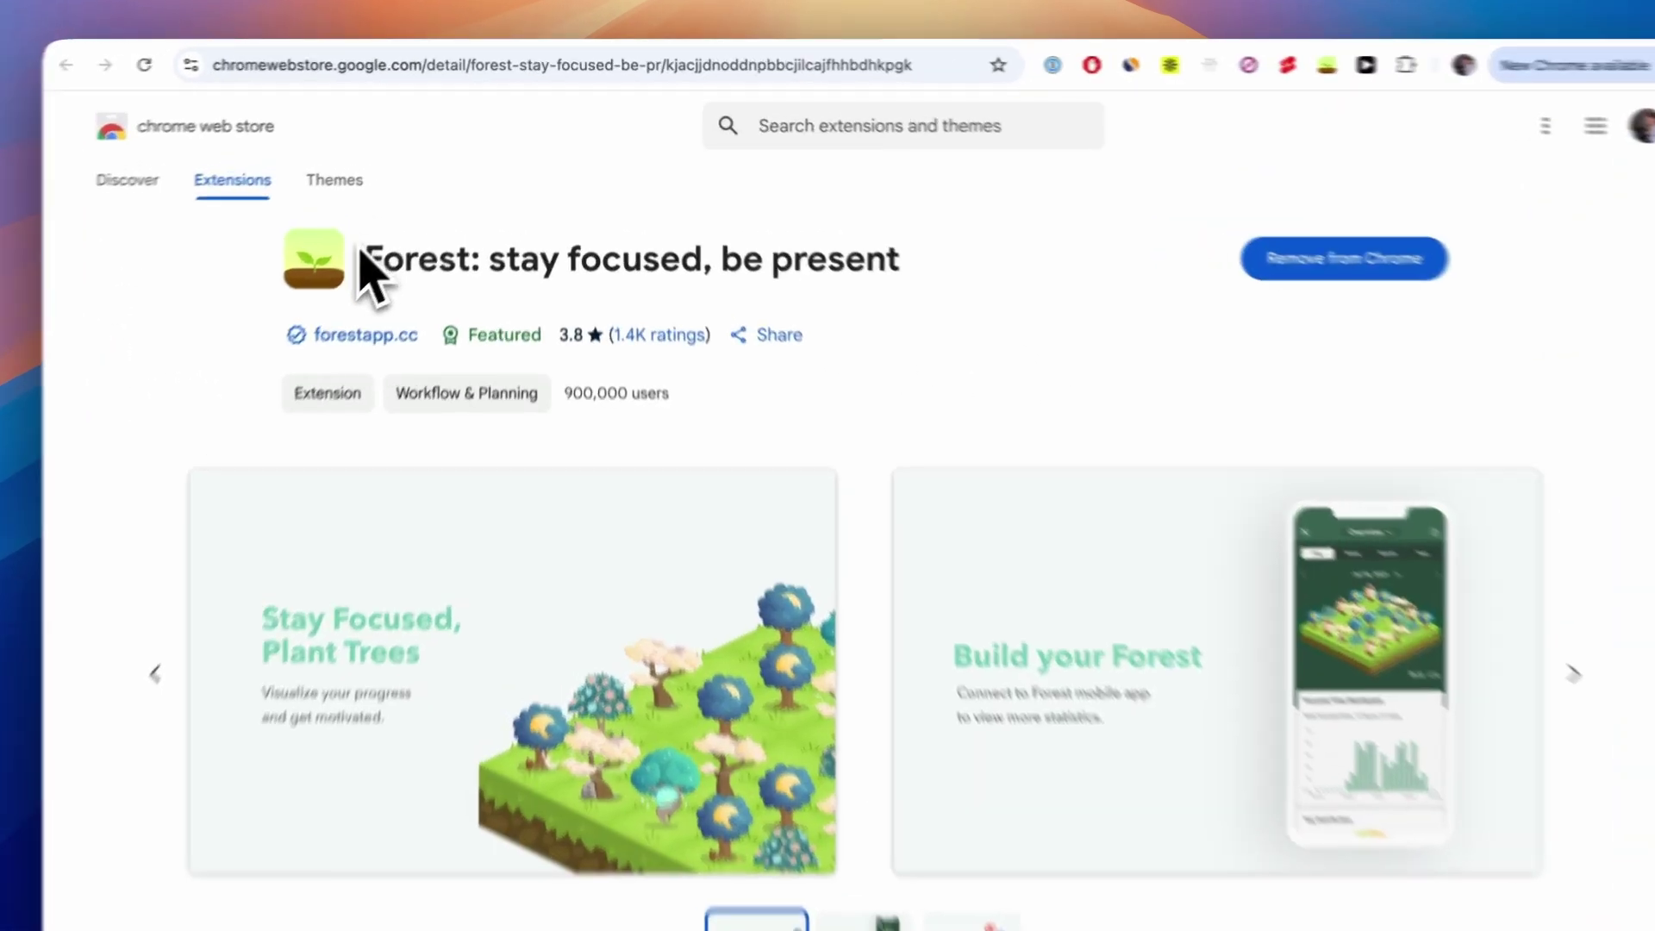
- Highlight the Forest extension's store title and bring up its toolbar popup
left_click_drag(359, 254, 972, 315)
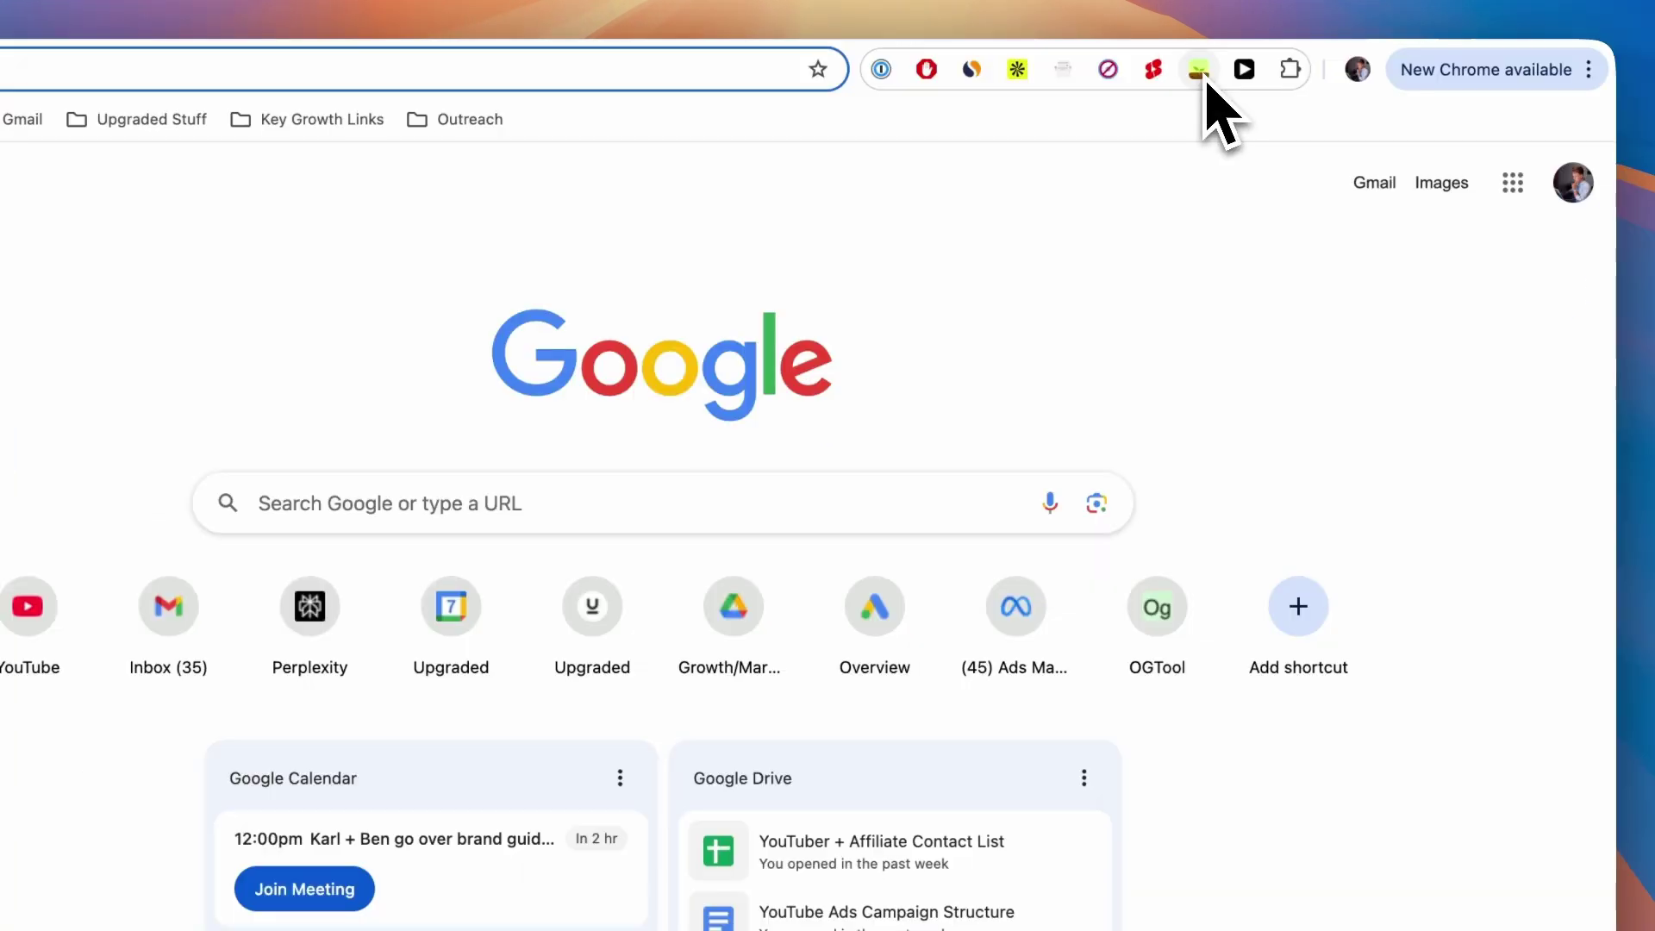
left_click(1203, 73)
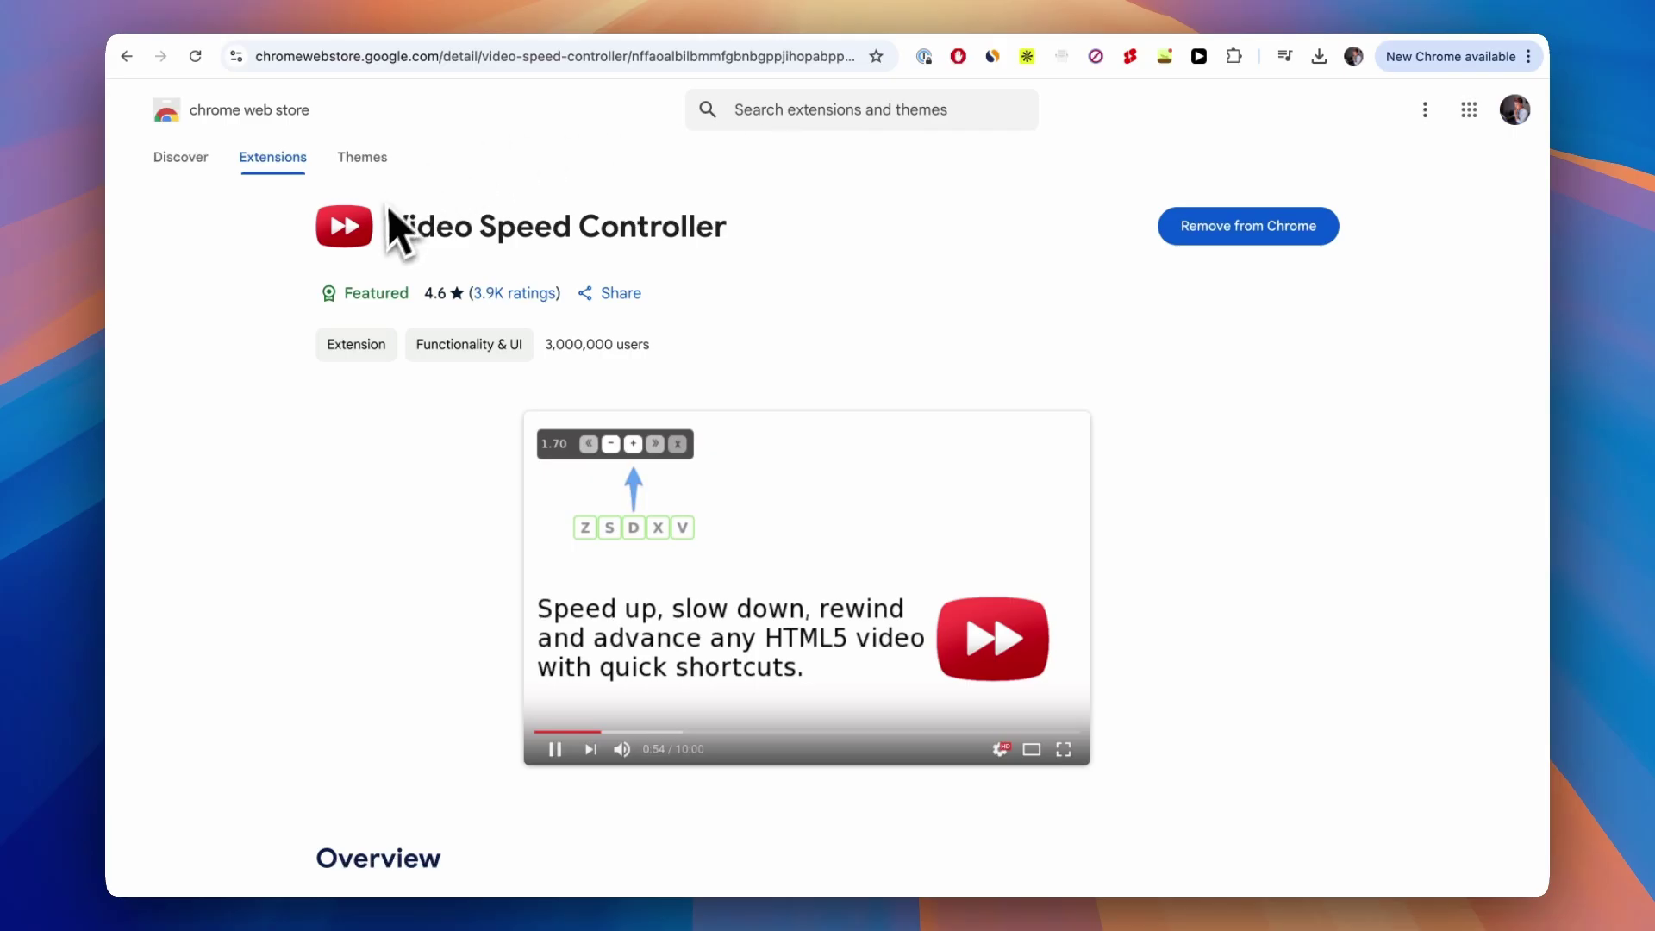
- Highlight the Video Speed Controller title, then raise playback to 3.00 with the D key
left_click_drag(390, 227, 744, 225)
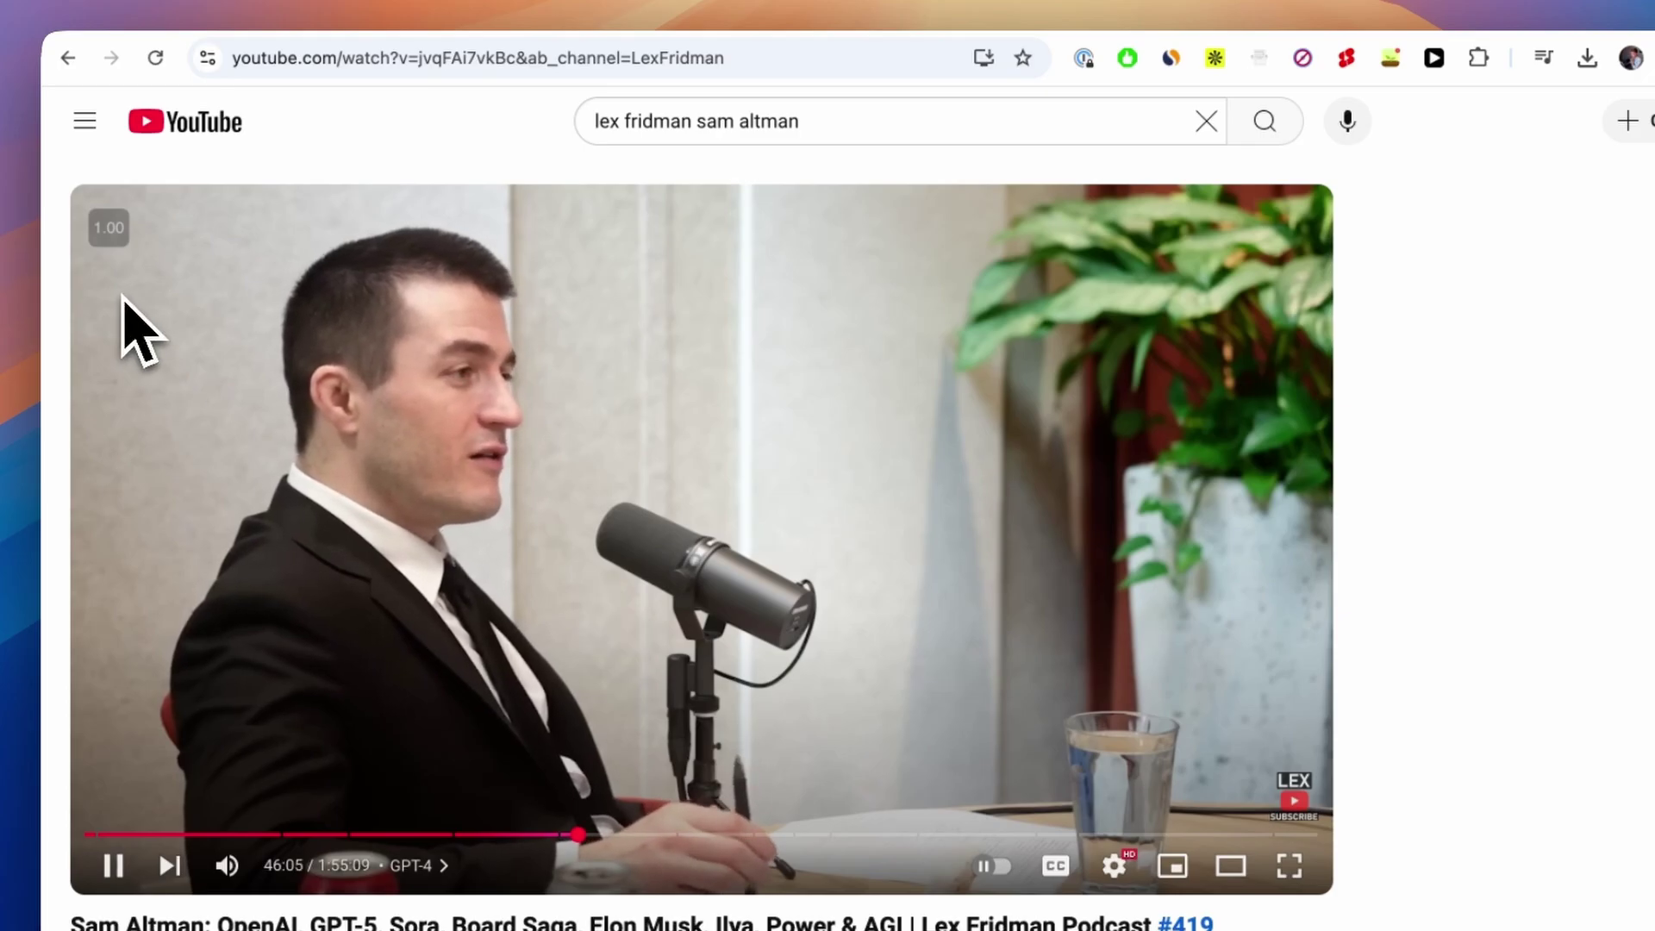
key("d")
key("d")
key("d")
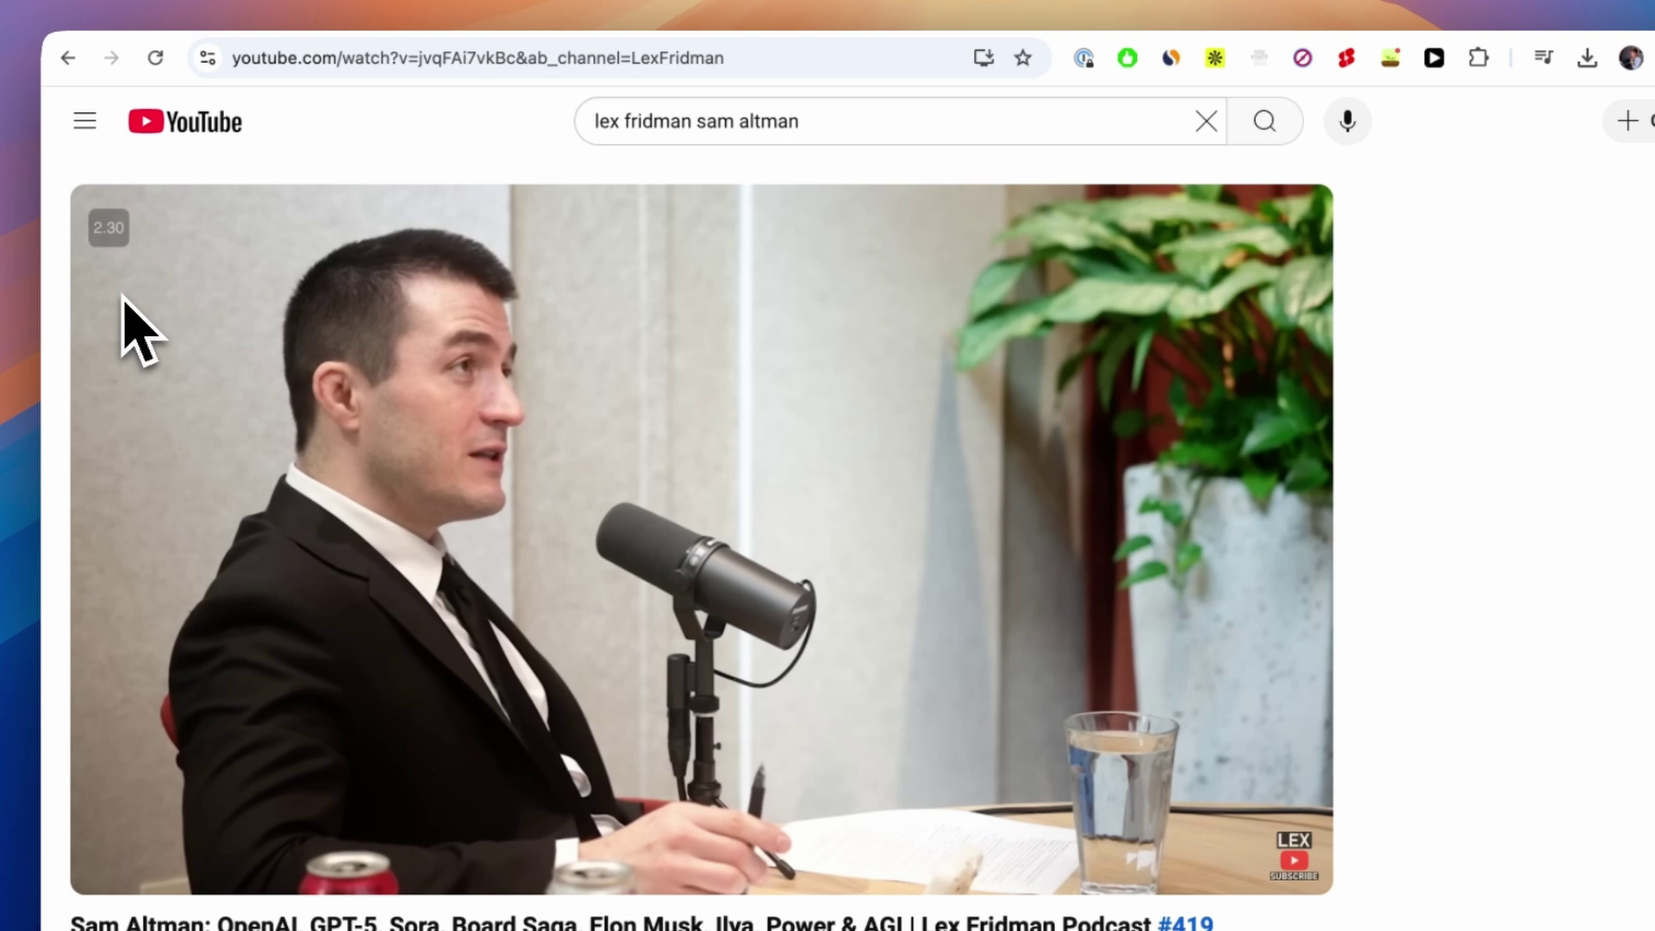
key("d")
key("d")
key("d")
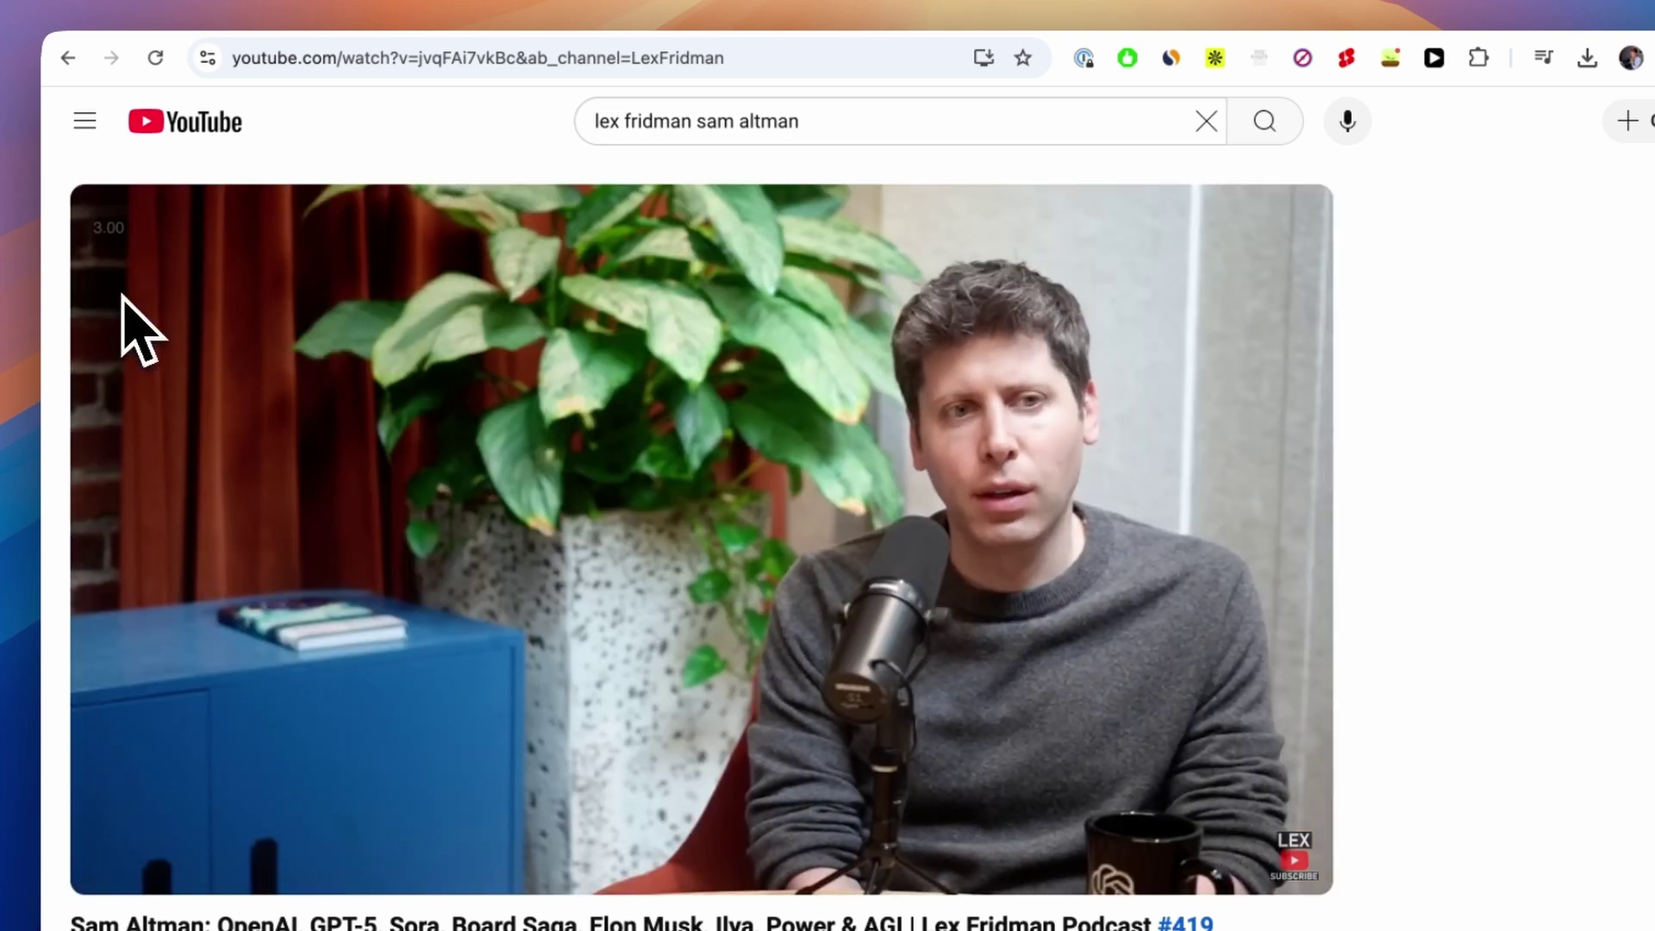
key("d")
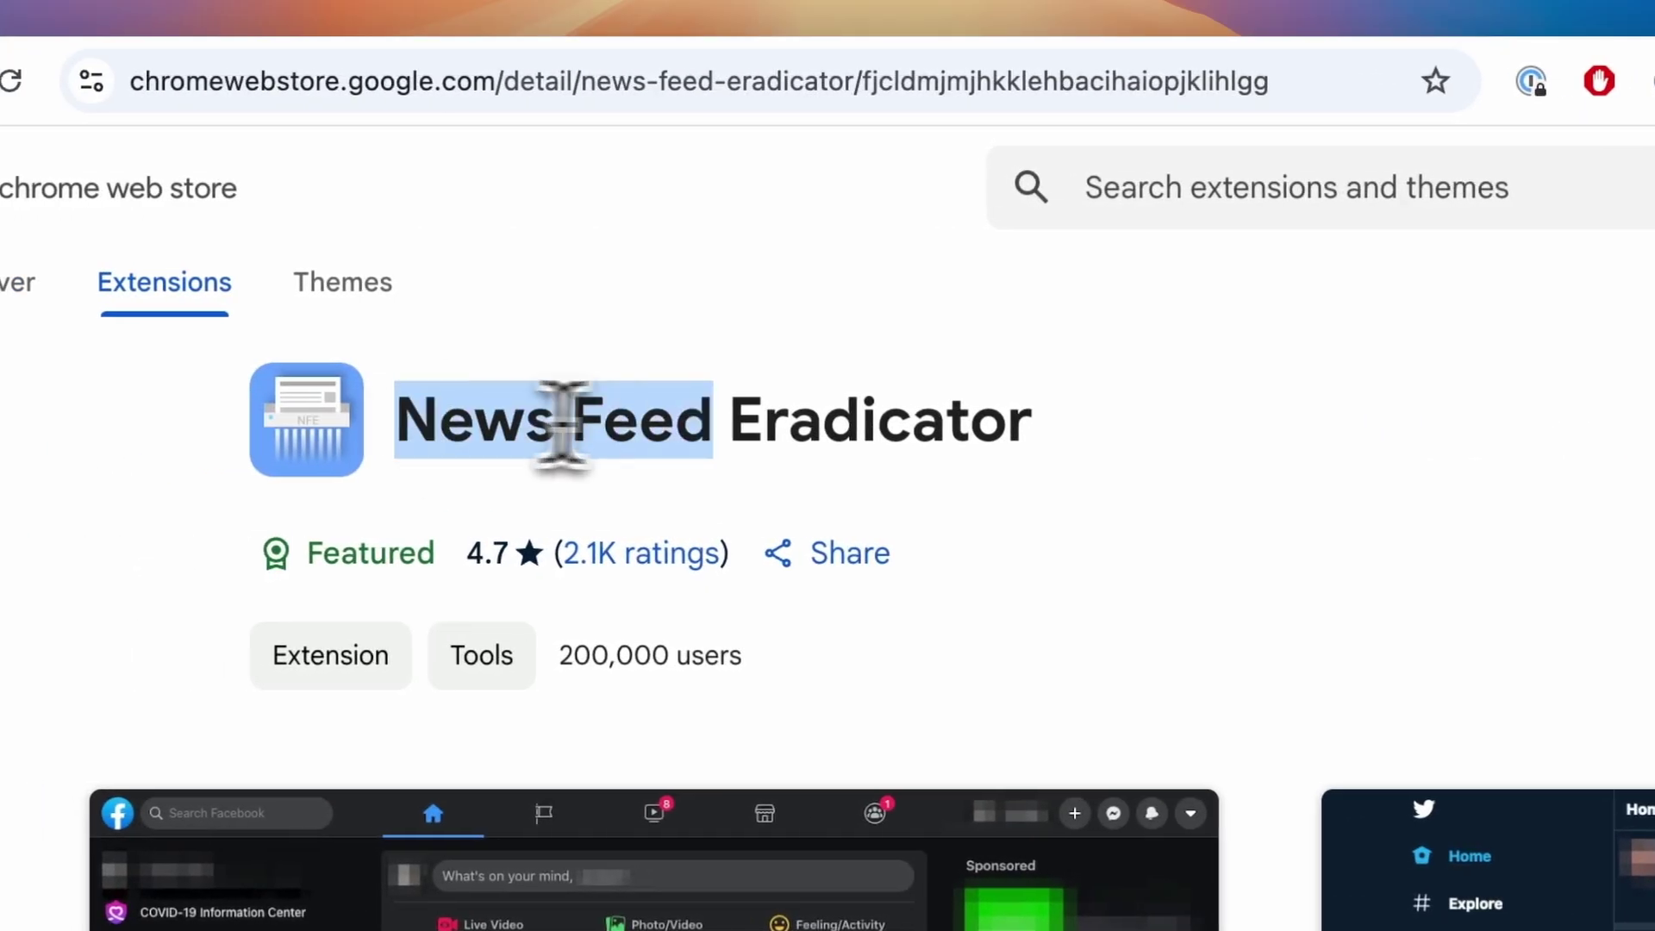
- Highlight the News Feed Eradicator and Poper Blocker titles on their store pages
left_click_drag(389, 394, 1156, 443)
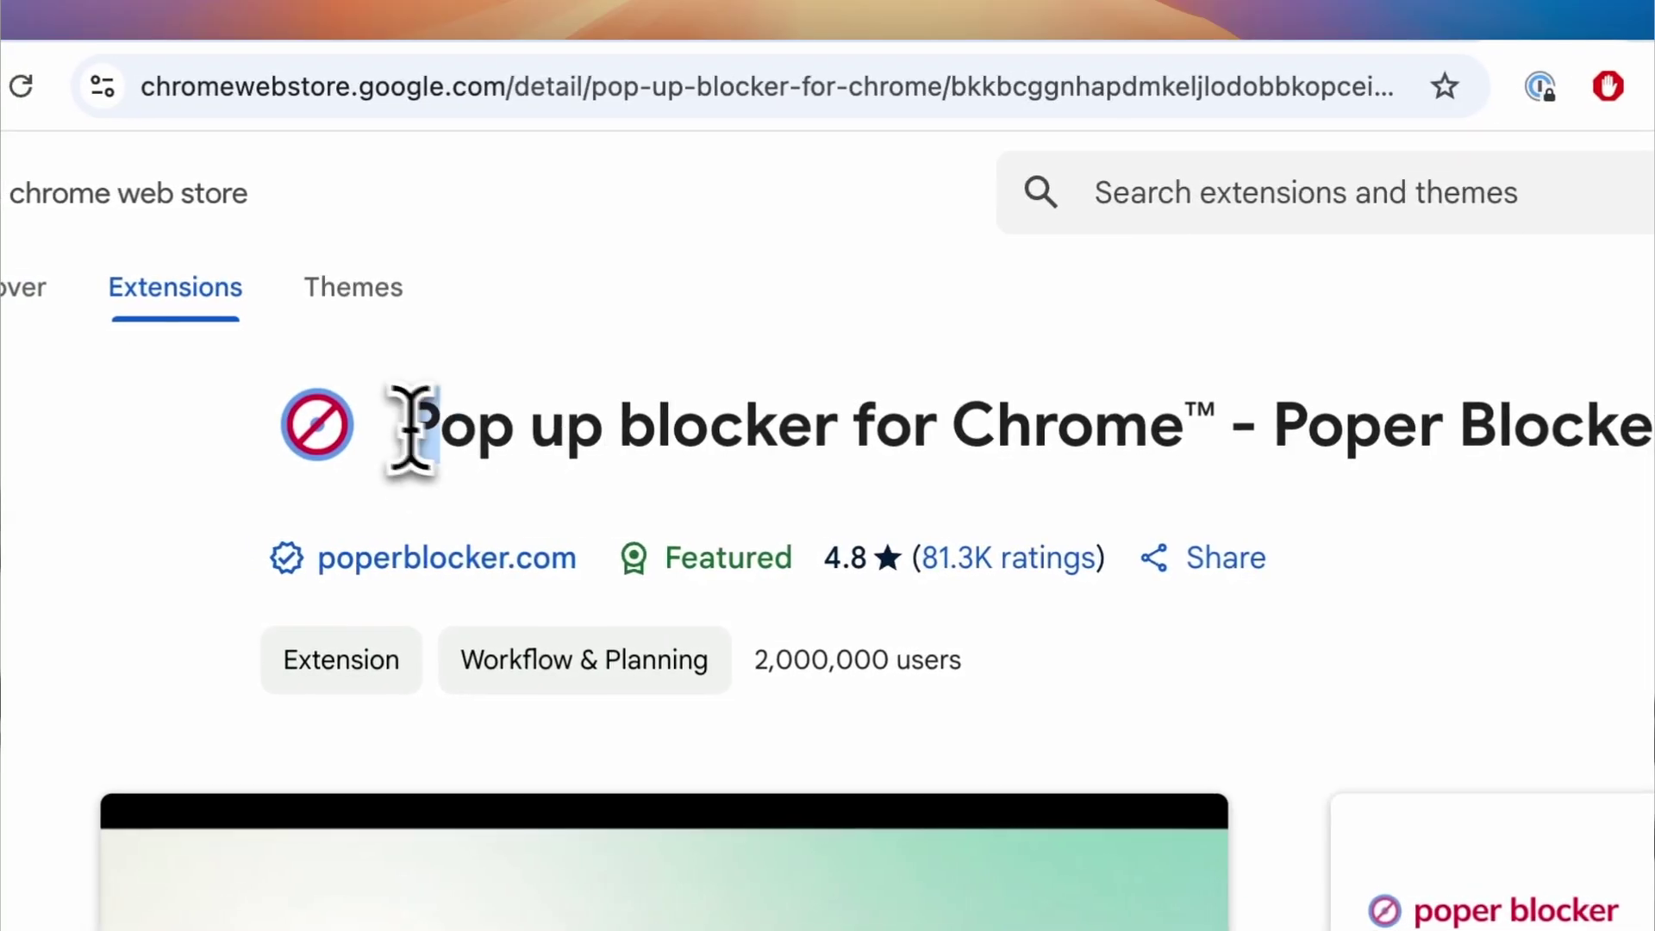
left_click_drag(414, 426, 1203, 433)
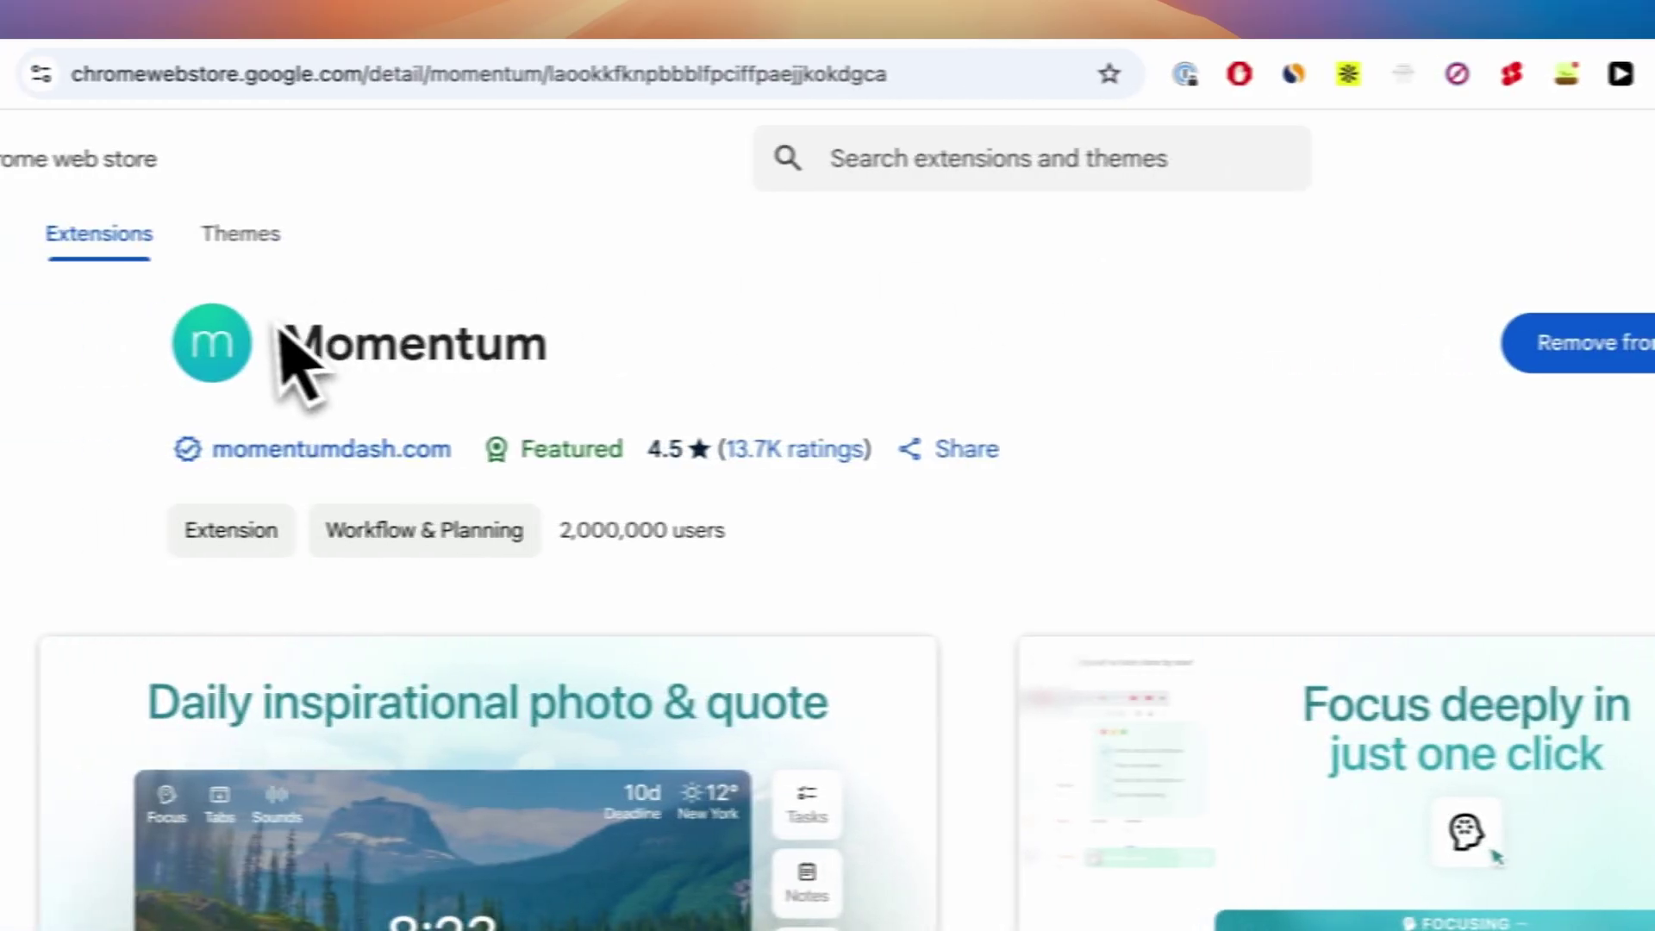
- Select the Momentum title, then check off the 'stay focused' goal on the dashboard
double_click(466, 343)
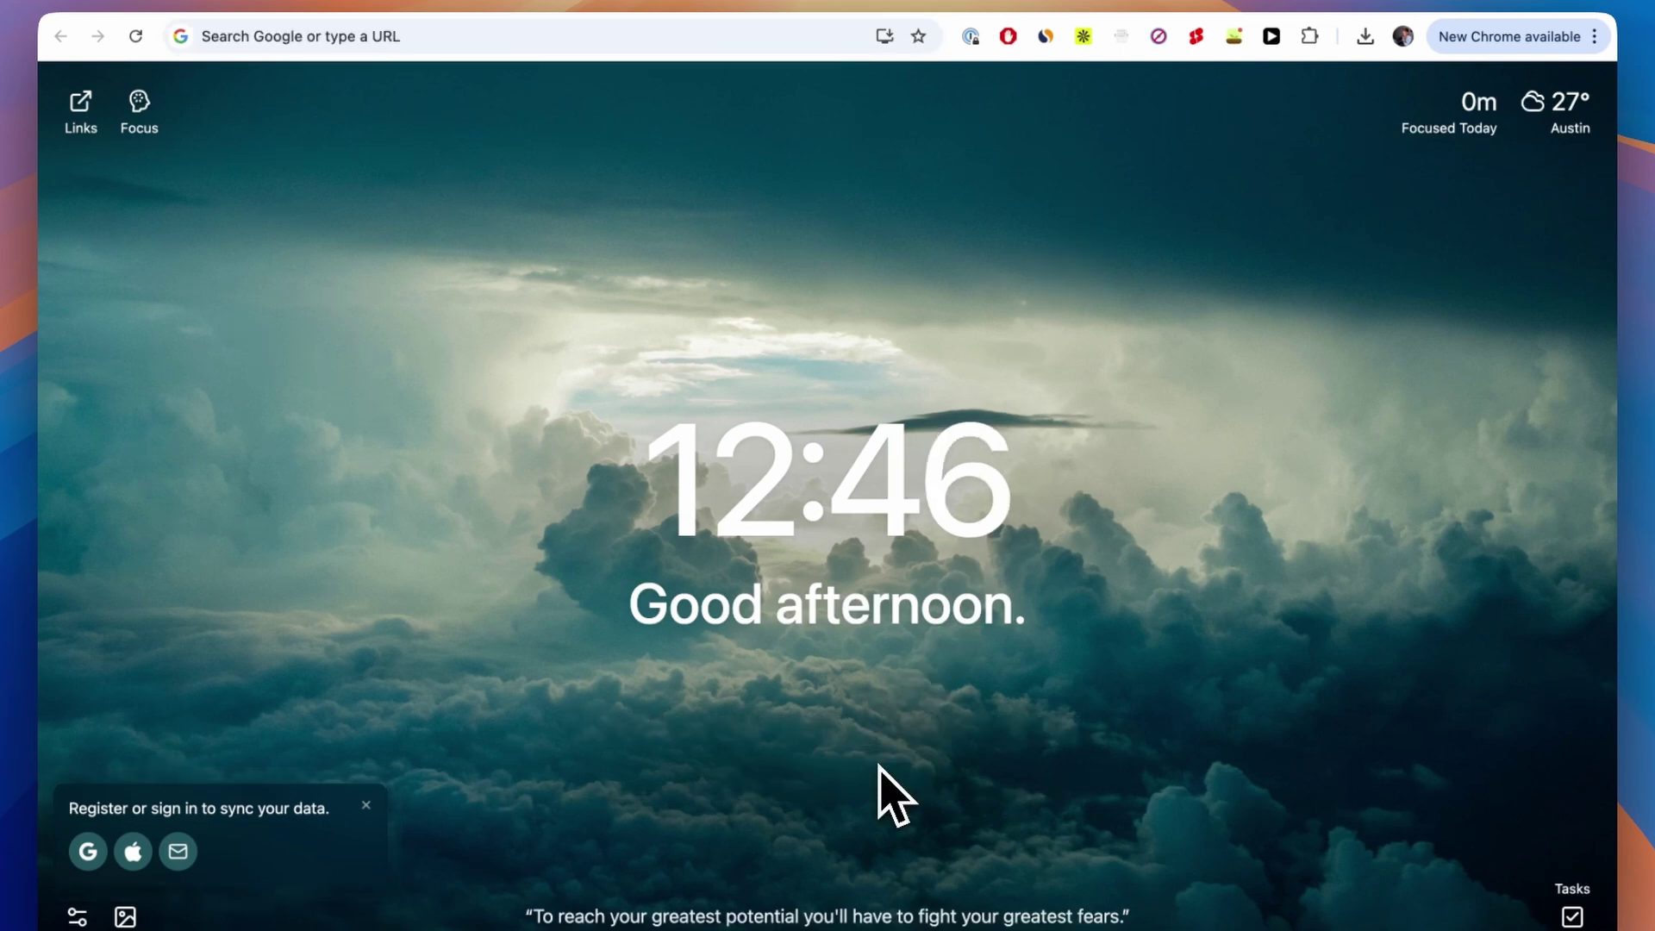
left_click(698, 777)
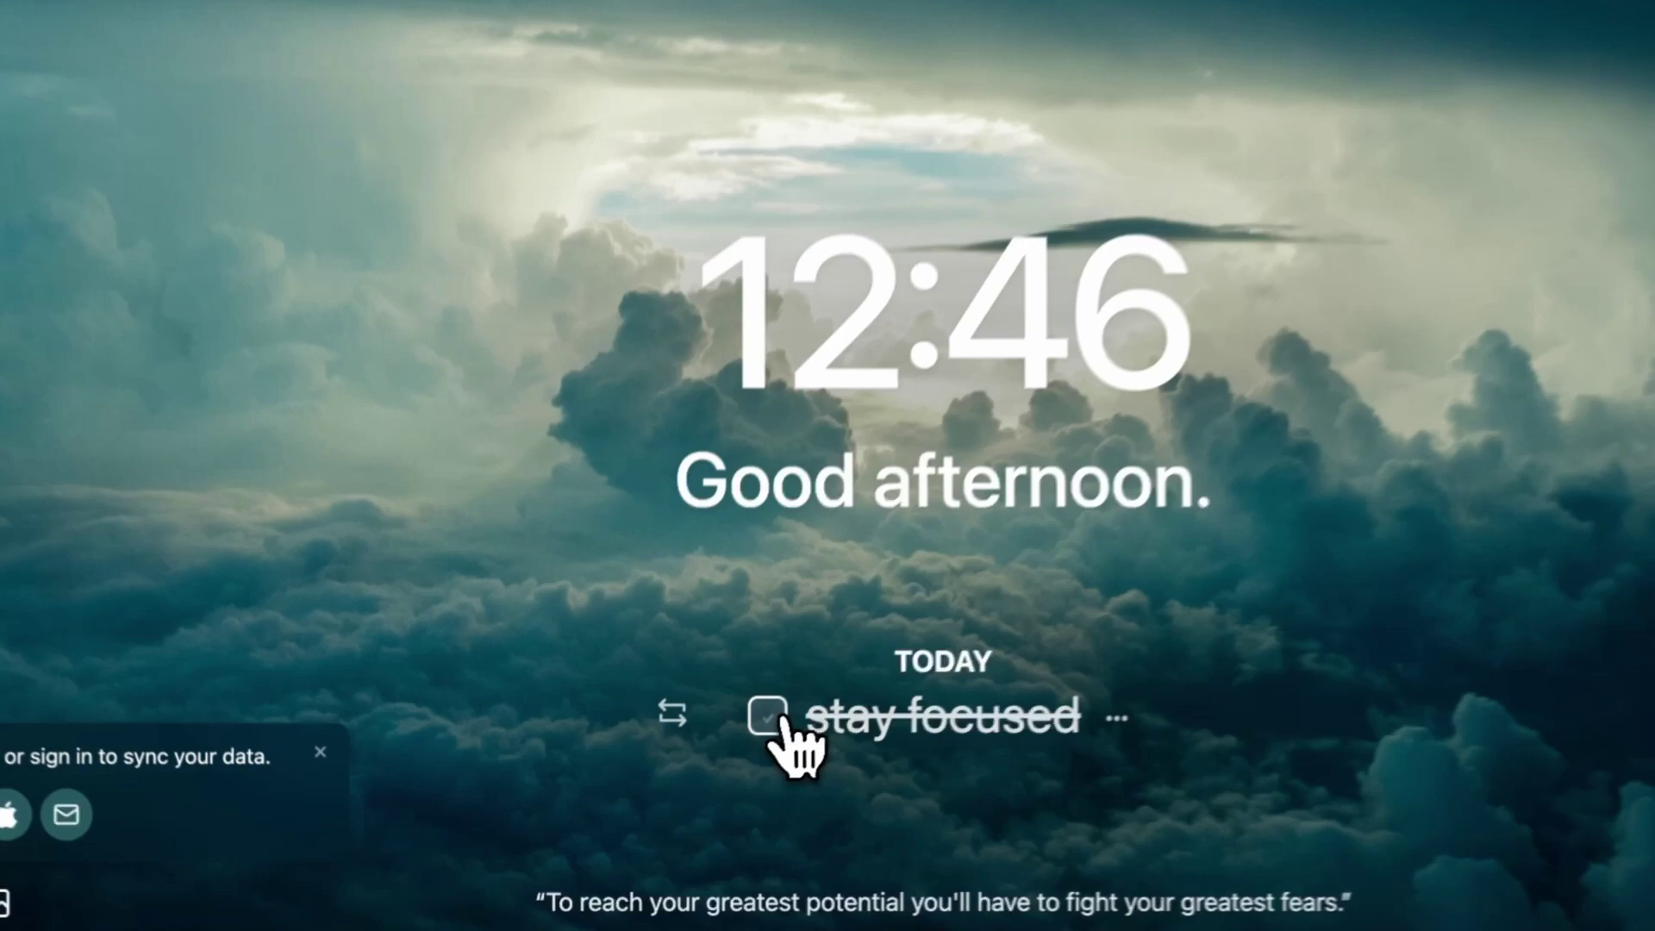